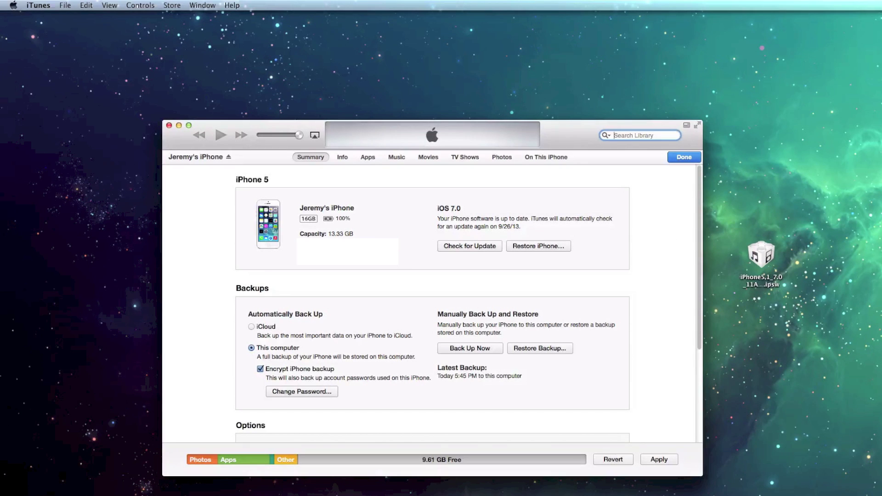
# Step: Switch to Chrome and examine the iPhone firmware list on the IPSW Firmware Downloads page for the iPhone 5 GSM iOS 7.0 build
pyautogui.press('super+Tab')
pyautogui.click(854, 156)
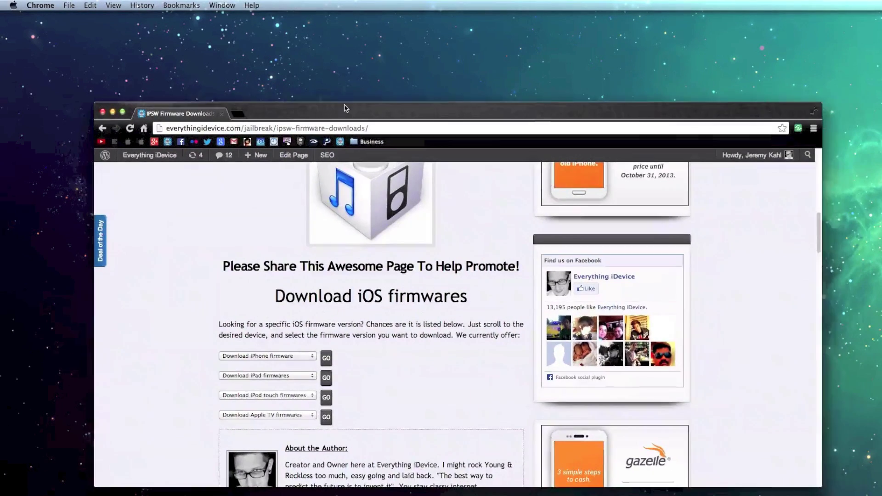
pyautogui.moveTo(345, 108); pyautogui.dragTo(323, 105)
pyautogui.scroll(10, 286, 275)
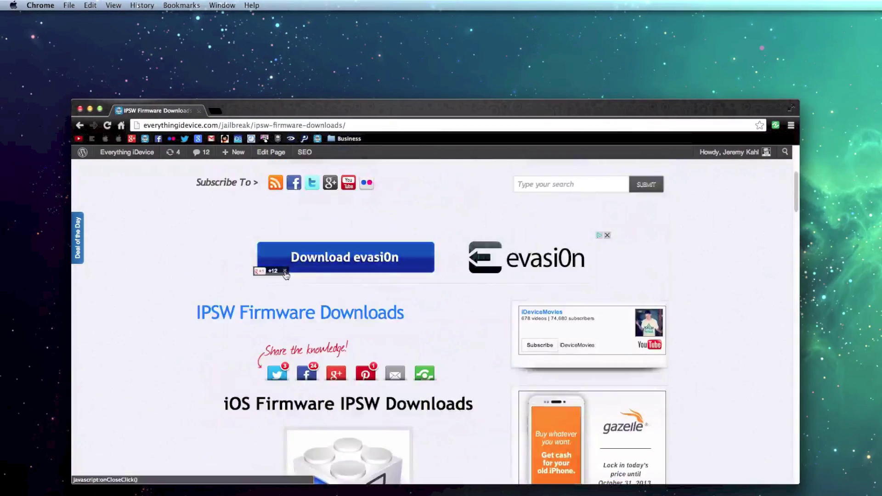
pyautogui.scroll(-5, 286, 274)
pyautogui.scroll(10, 308, 294)
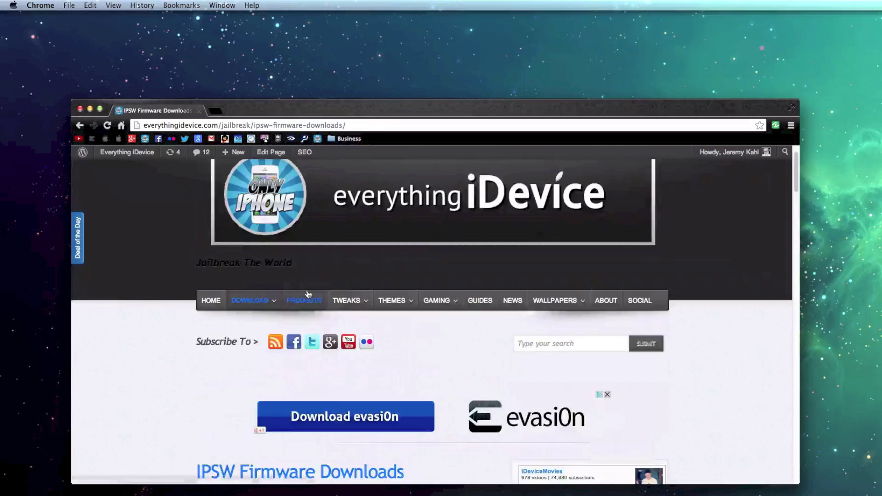
pyautogui.scroll(-10, 310, 294)
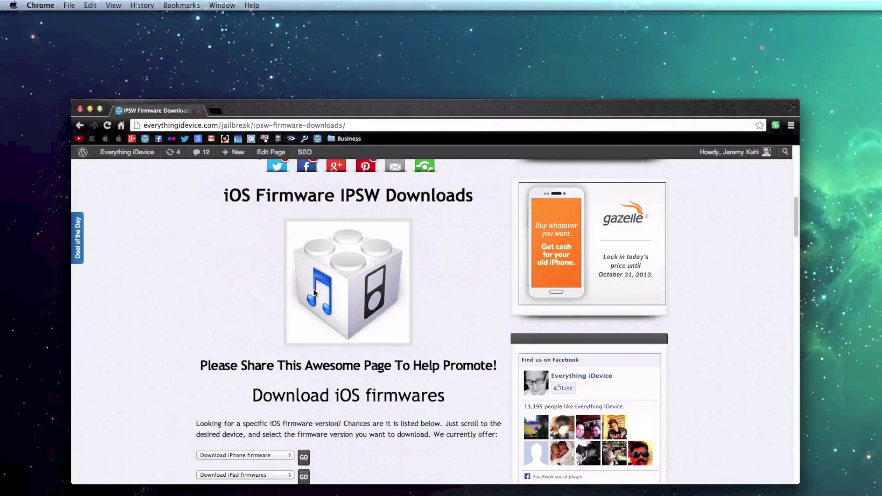
pyautogui.scroll(-4, 315, 292)
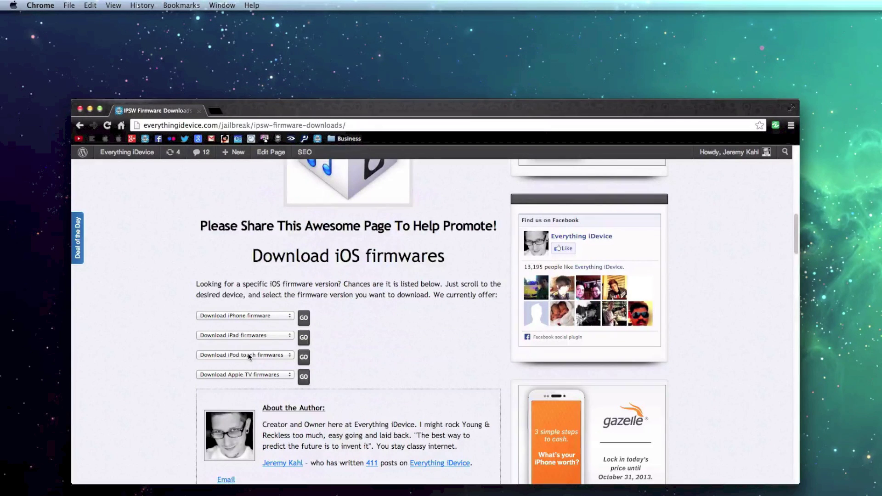
pyautogui.click(252, 316)
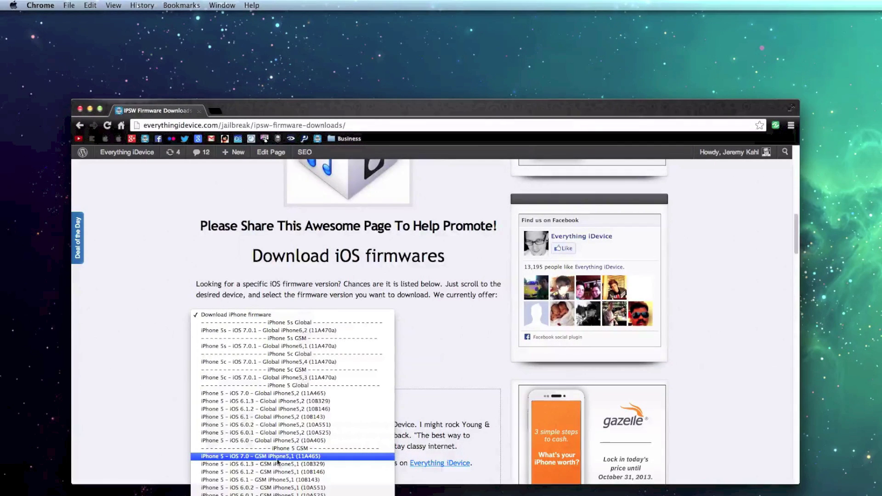
pyautogui.press('Escape')
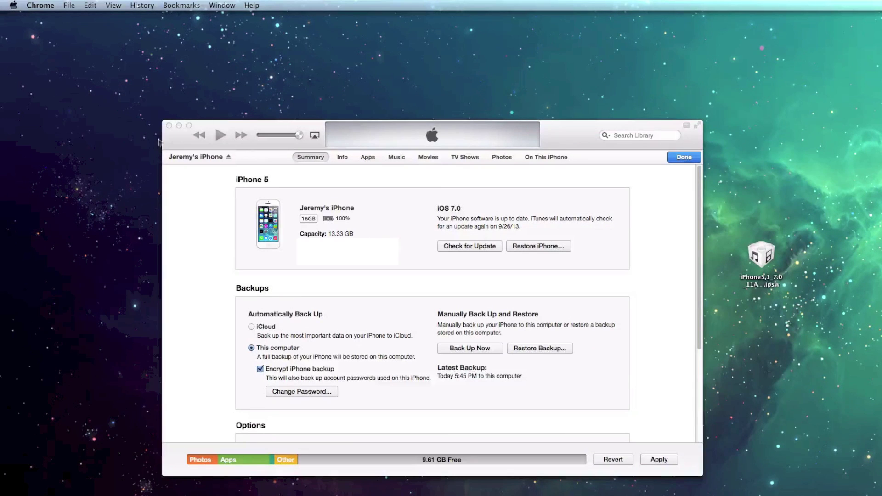
# Step: Switch back to iTunes and view the device command for transferring purchases from the connected iPhone
pyautogui.click(167, 142)
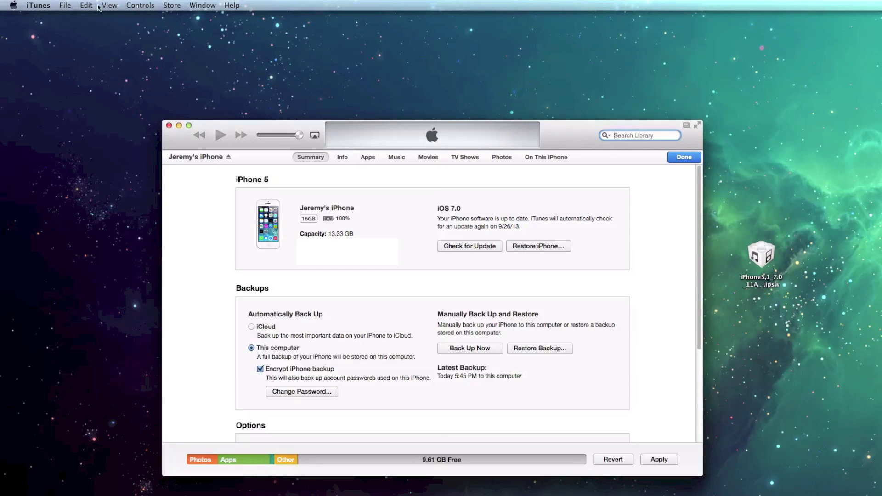
pyautogui.click(65, 6)
pyautogui.moveTo(87, 69)
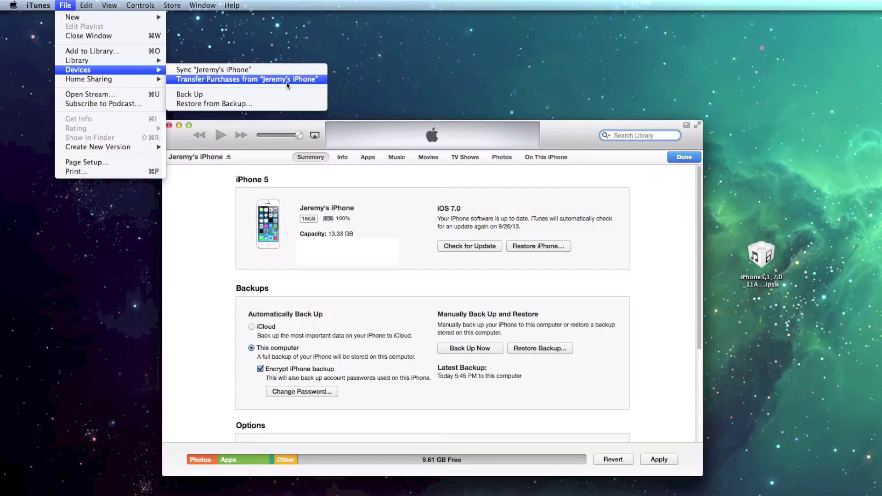
pyautogui.click(291, 129)
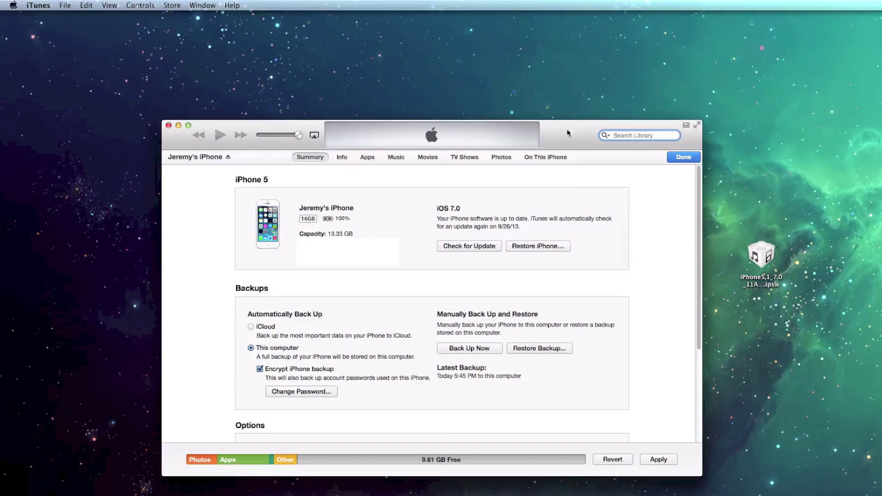
# Step: Review the stored device backups in the iTunes Devices preferences and leave without changing anything
pyautogui.click(64, 6)
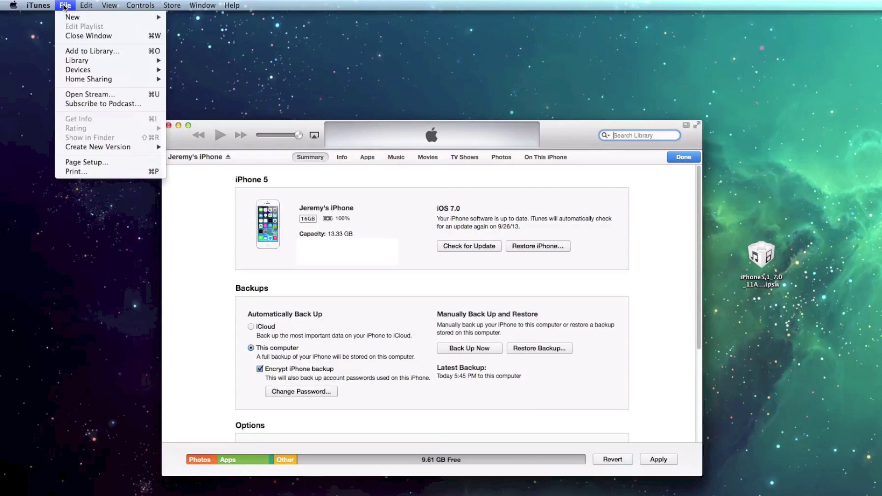
pyautogui.moveTo(39, 7)
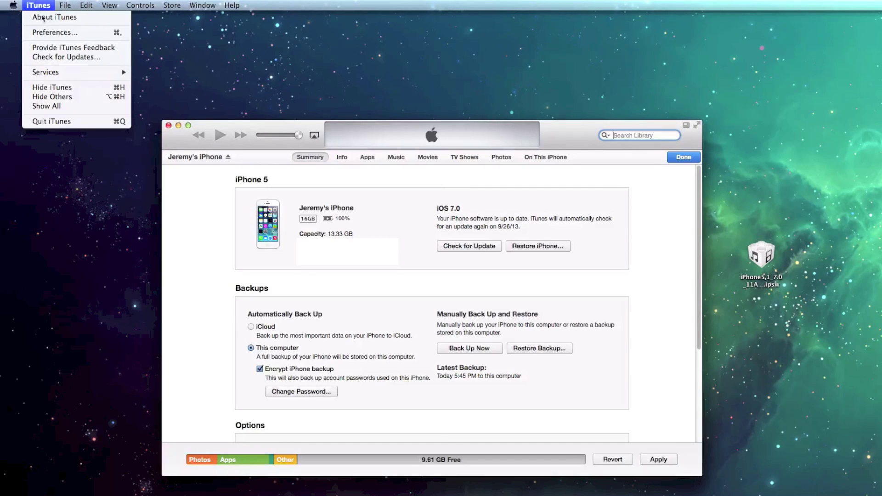
pyautogui.click(50, 31)
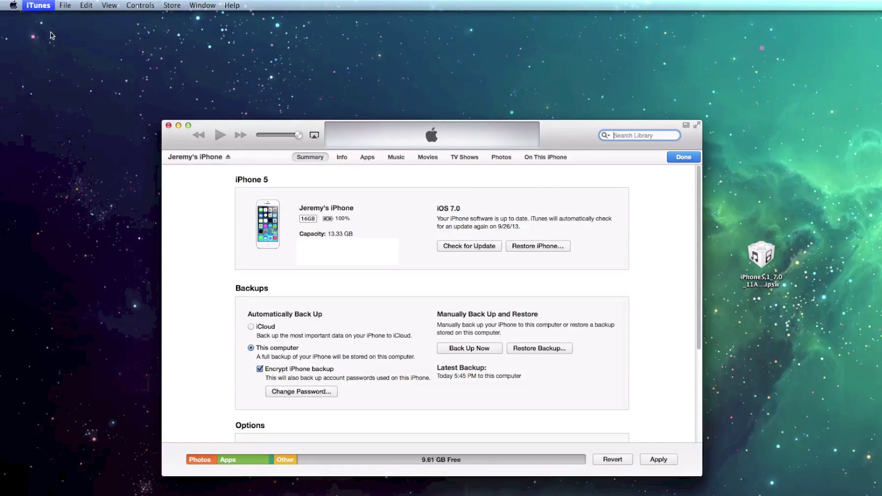
pyautogui.moveTo(677, 121); pyautogui.dragTo(604, 120)
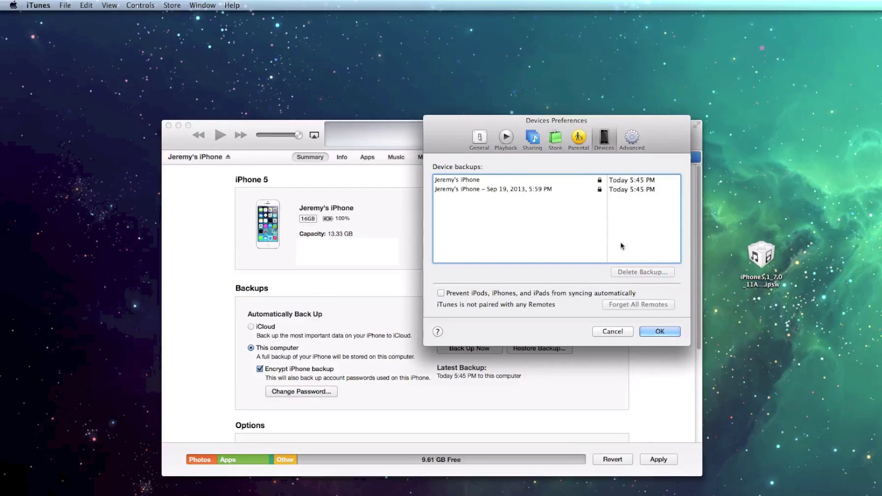
pyautogui.click(615, 331)
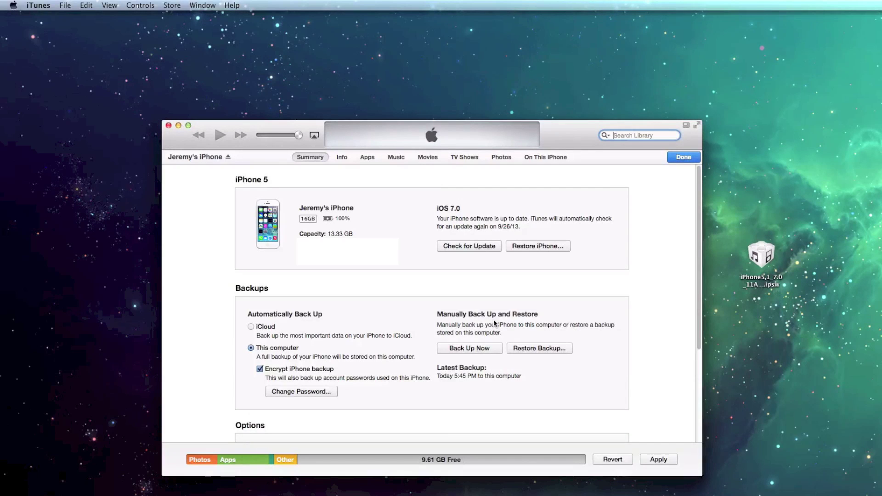
# Step: Restore the iPhone to iOS 7.0 using the firmware file iPhone5,1_7.0_11A465_Restore.ipsw from the Desktop
pyautogui.click(529, 247)
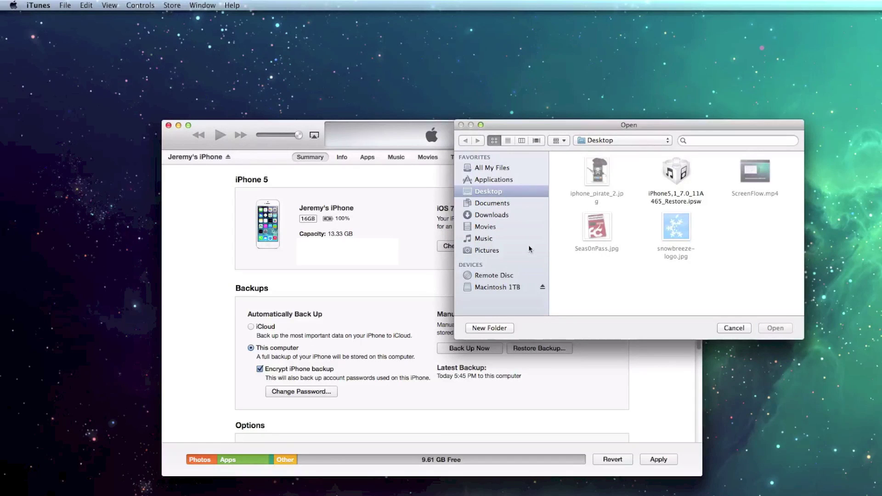
pyautogui.click(671, 184)
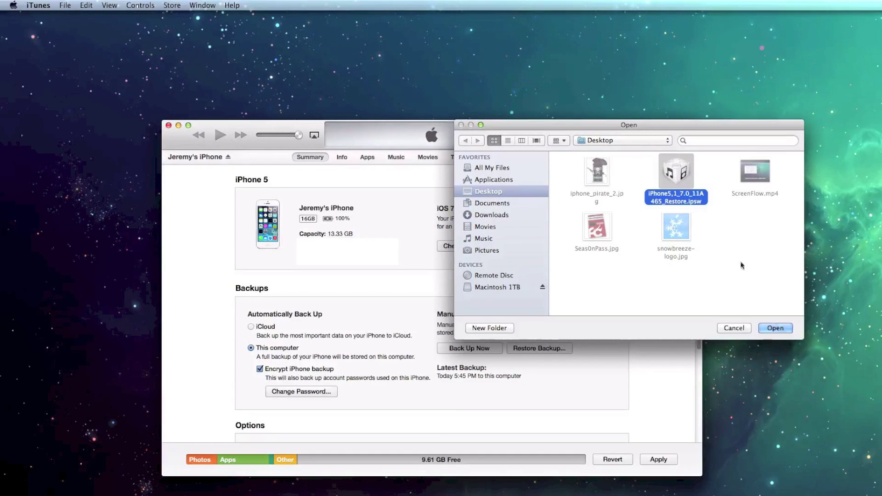
pyautogui.press('Return')
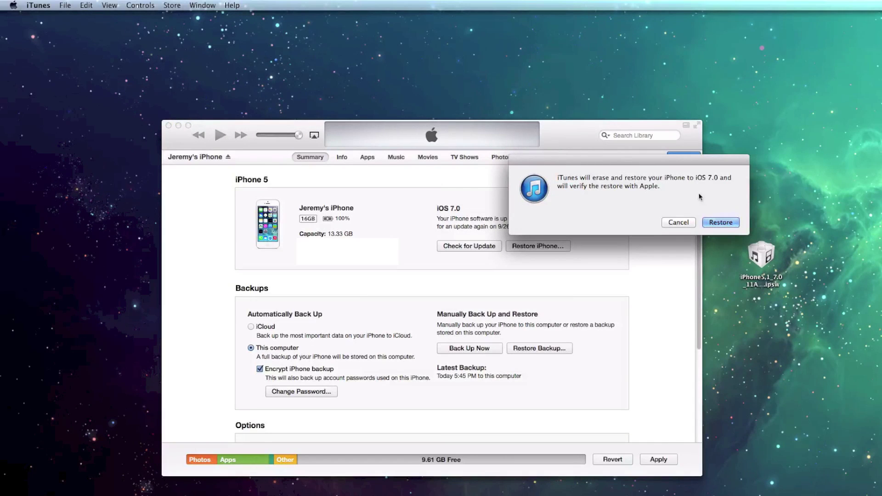
pyautogui.click(719, 223)
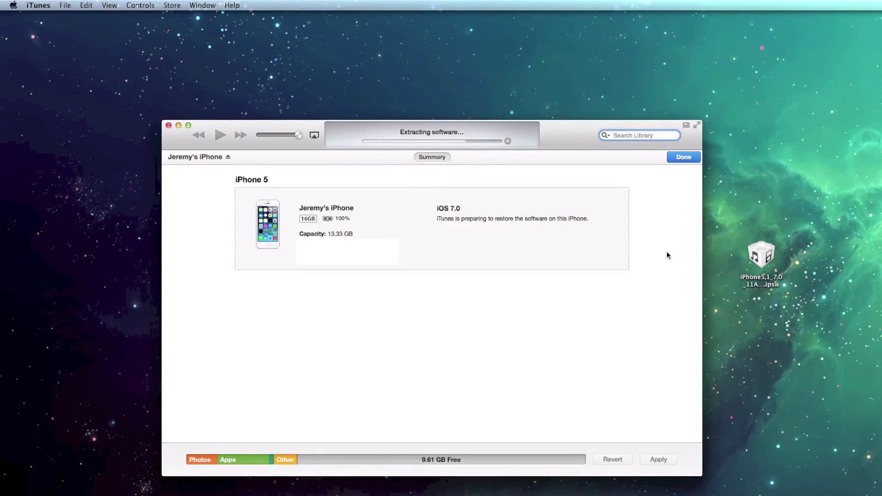
pyautogui.press('Return')
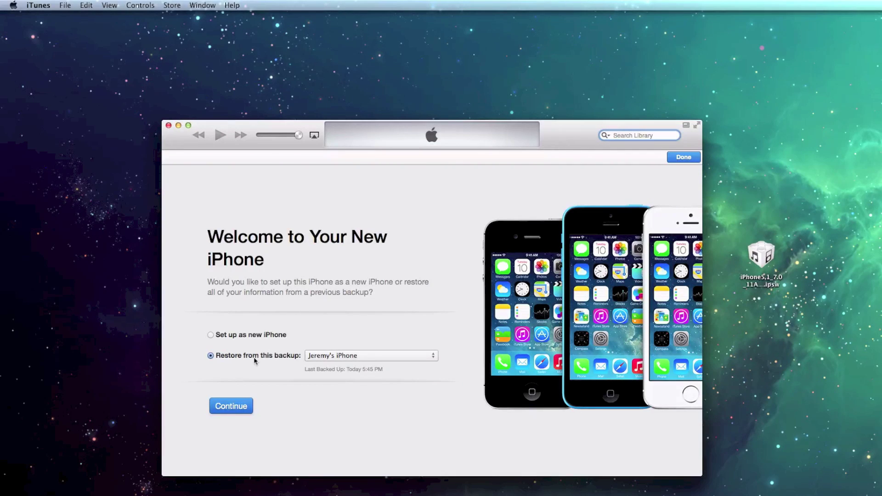
# Step: Set up the restored iPhone from the existing backup without a date in its name, last backed up today at 5:45 PM
pyautogui.click(342, 357)
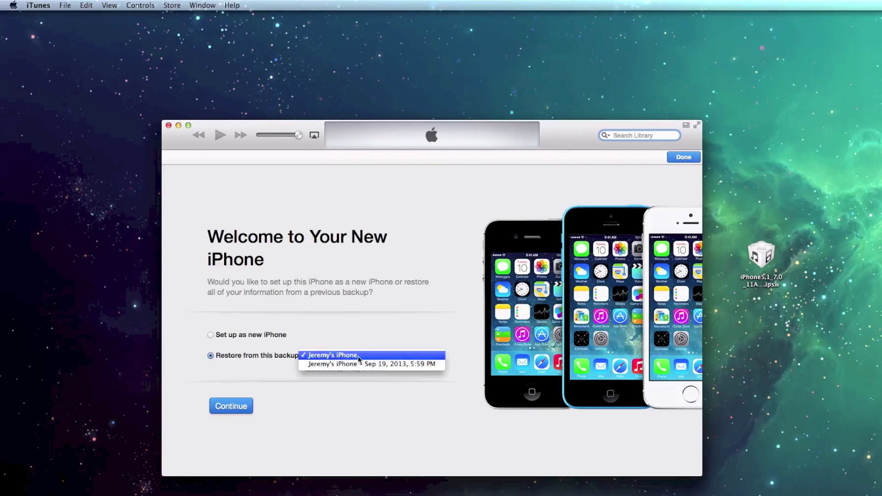
pyautogui.click(369, 356)
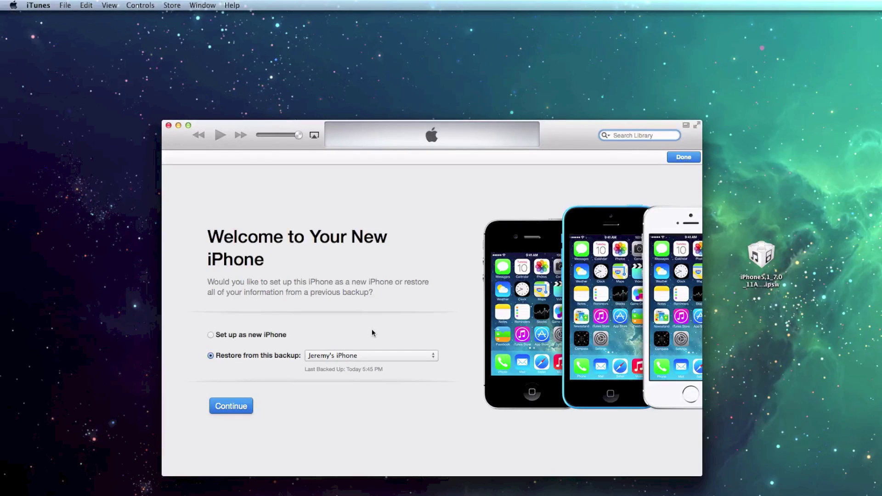
pyautogui.click(247, 407)
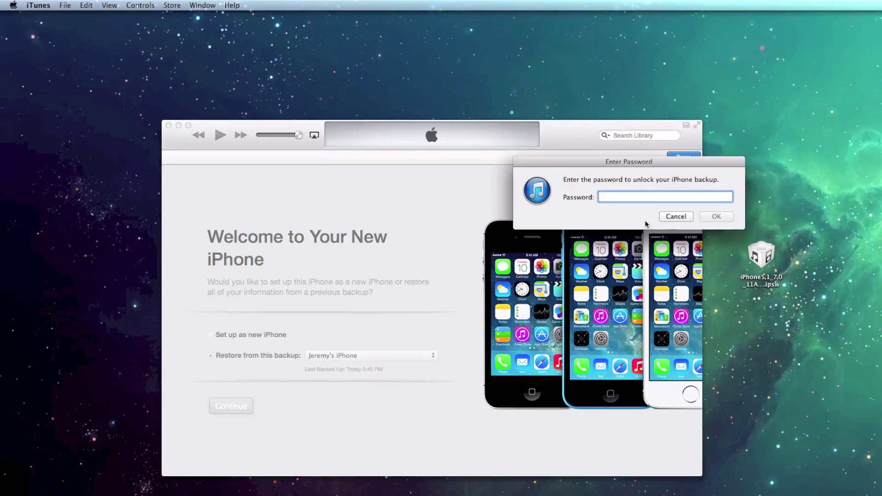
# Step: Enter the iPhone backup password to unlock the encrypted backup and start restoring from it
pyautogui.write('•••••')
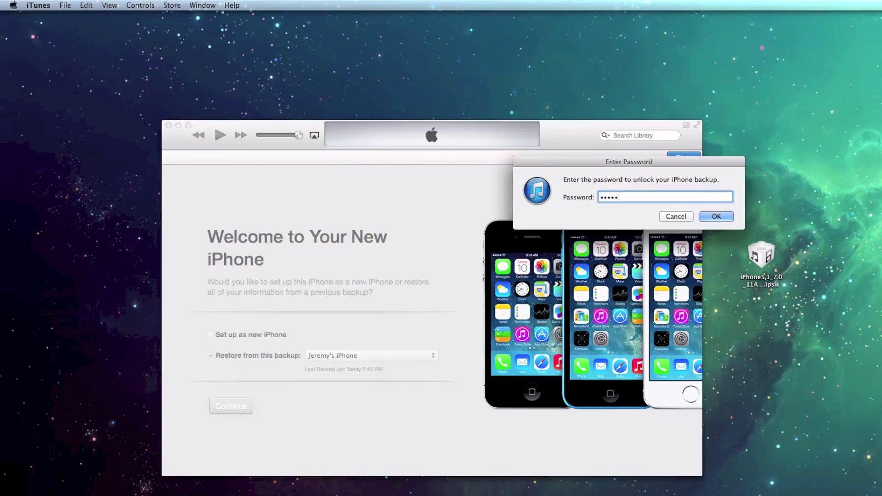
pyautogui.press('BackSpace')
pyautogui.press('BackSpace')
pyautogui.press('BackSpace')
pyautogui.press('BackSpace')
pyautogui.press('BackSpace')
pyautogui.write('••••••••••')
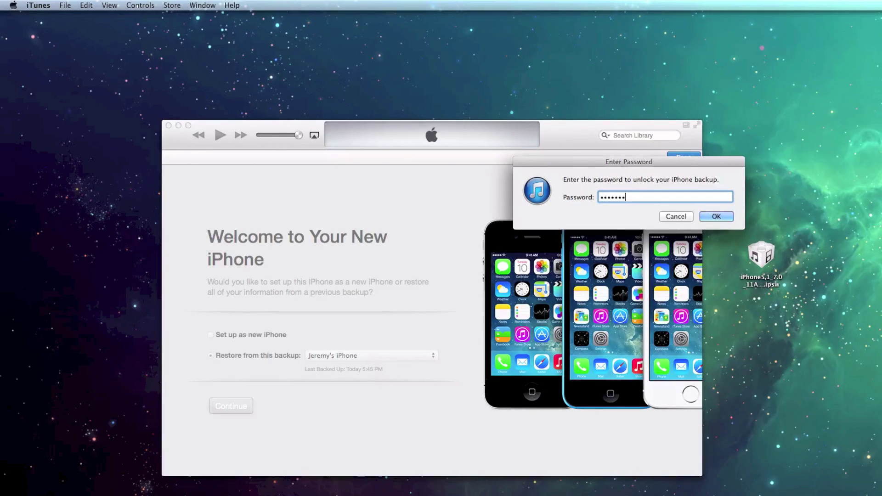
pyautogui.press('Return')
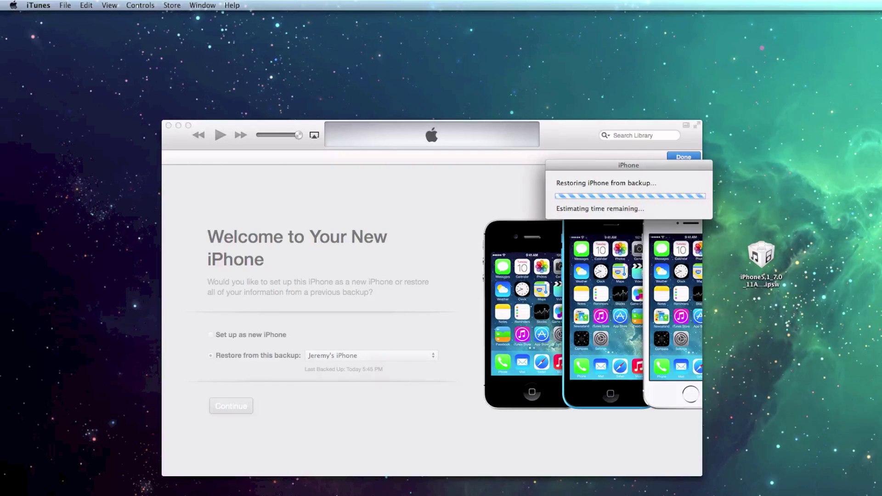